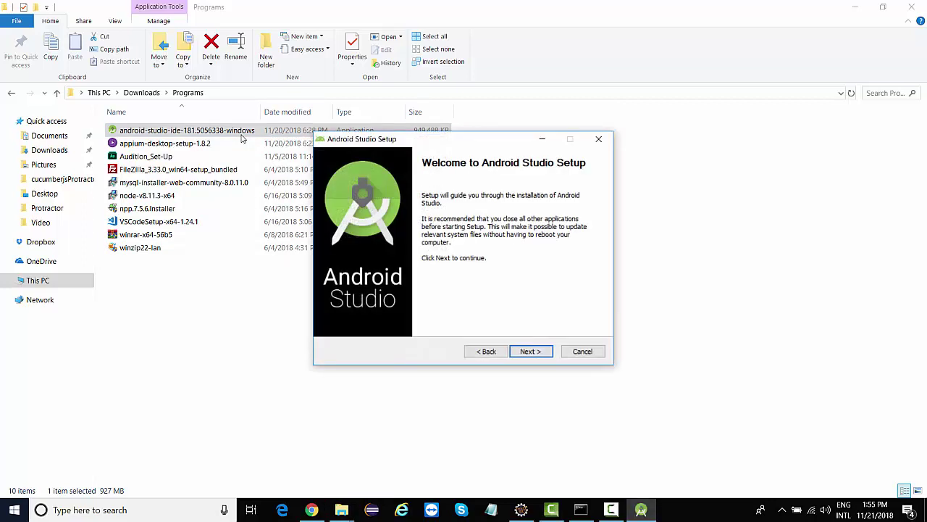
# - Install Android Studio with Android Virtual Device in C:\Program Files\Android\Android Studio, using the Android Studio Start Menu folder, and show the installation details
pyautogui.click(537, 351)
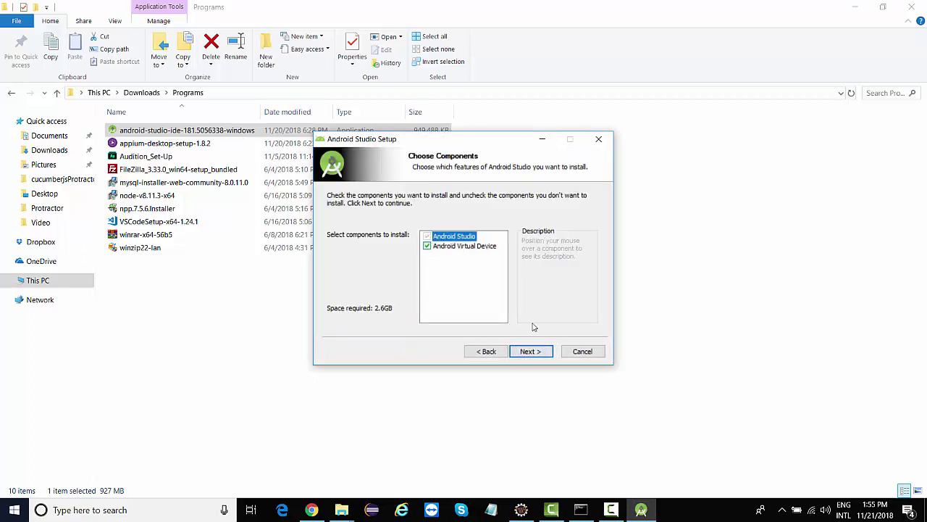
pyautogui.click(536, 353)
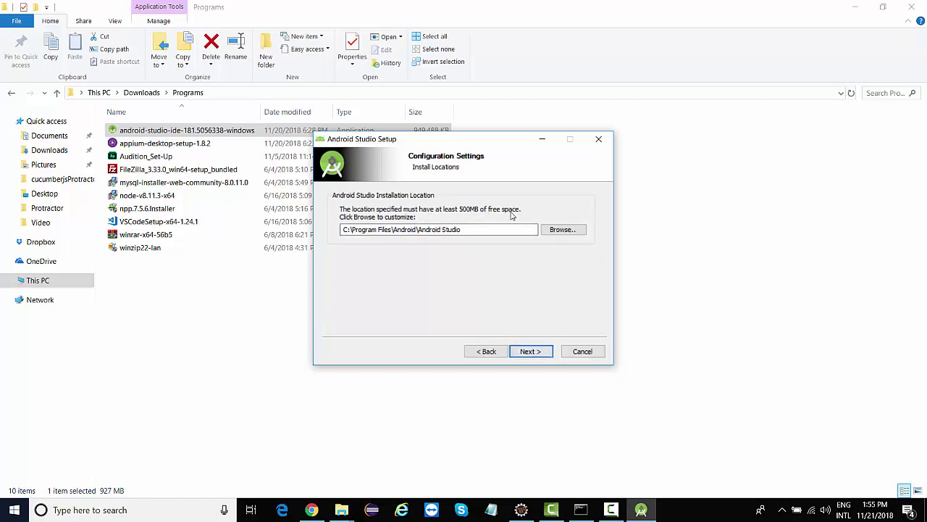
pyautogui.click(347, 229)
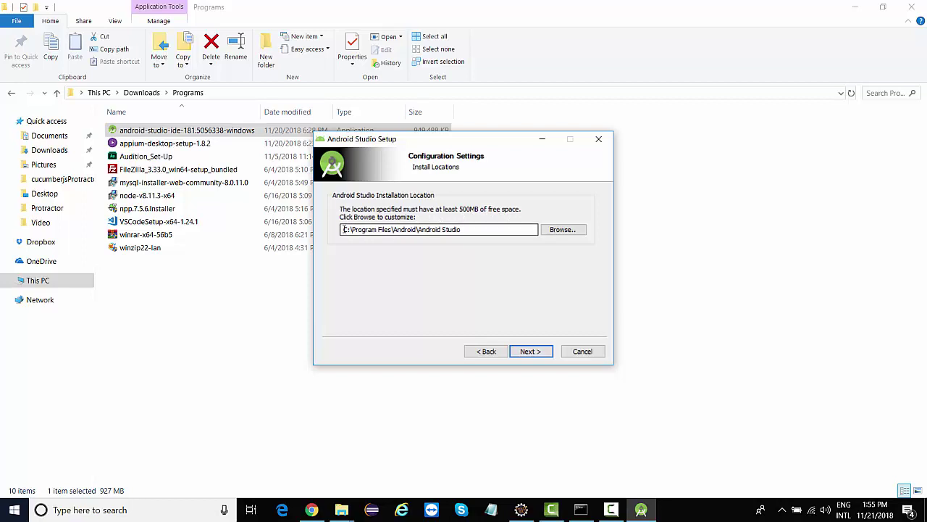
pyautogui.click(529, 351)
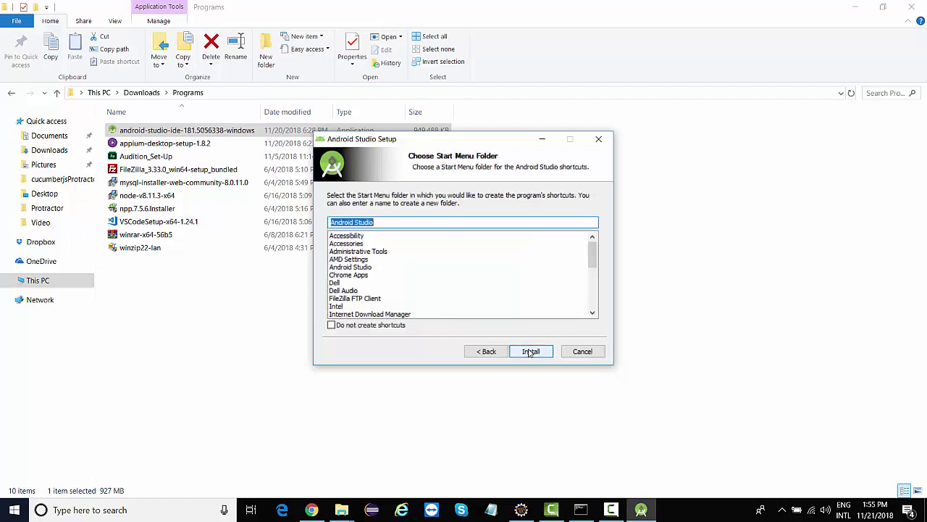
pyautogui.click(530, 351)
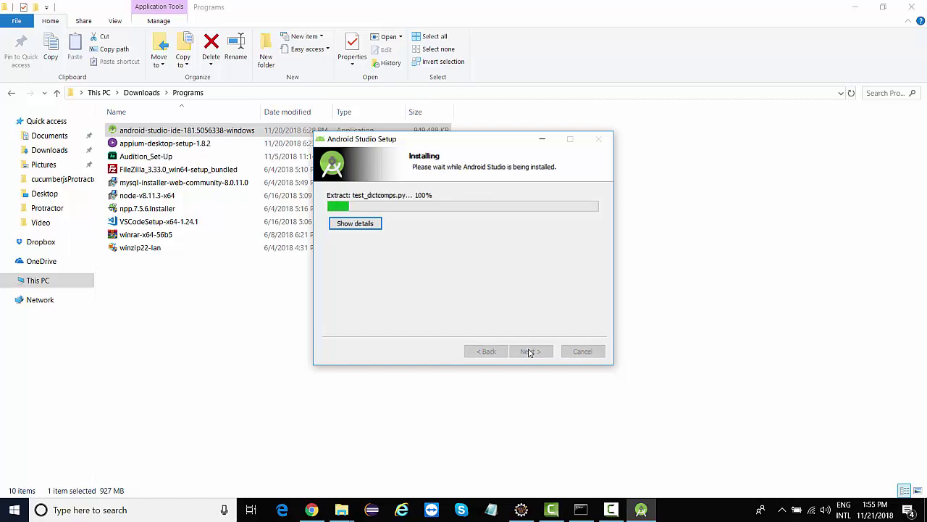
pyautogui.click(346, 226)
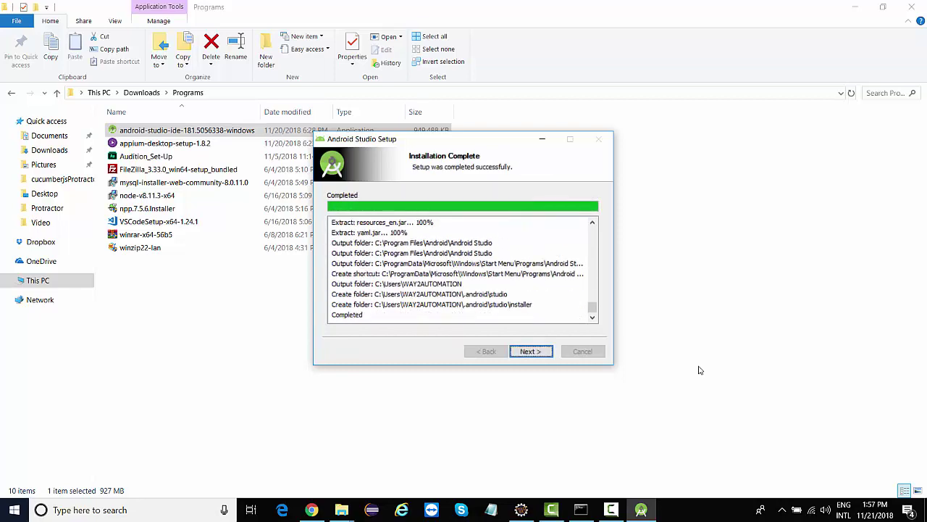
# - Finish the installer with Start Android Studio enabled, and choose not to import settings from a previous version
pyautogui.click(530, 351)
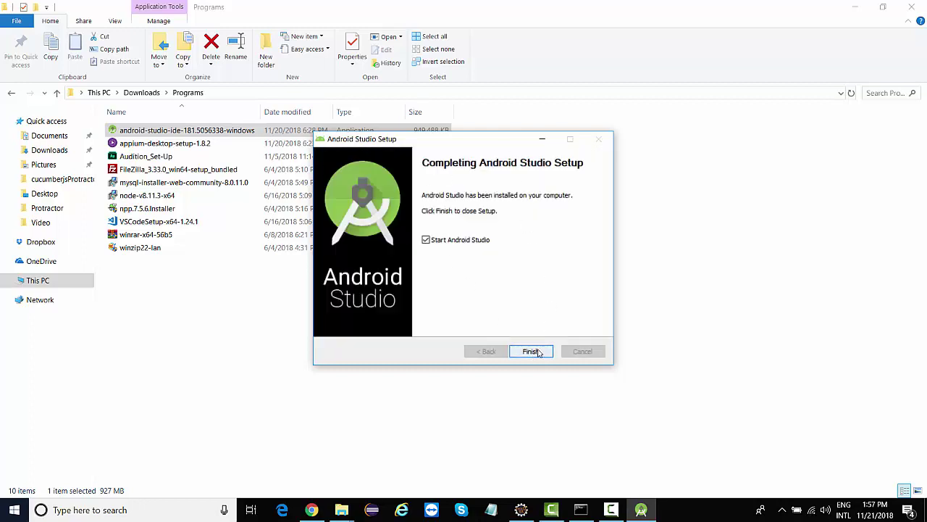
pyautogui.click(539, 352)
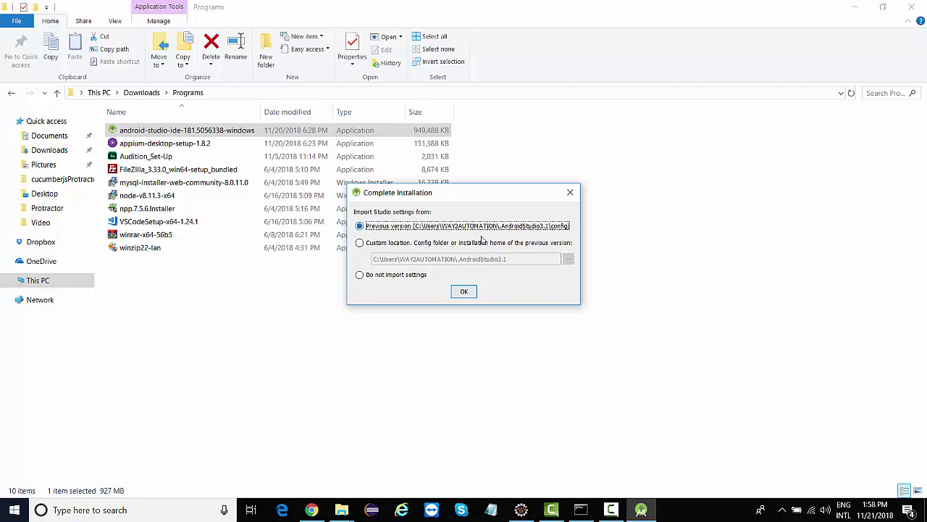
pyautogui.click(401, 277)
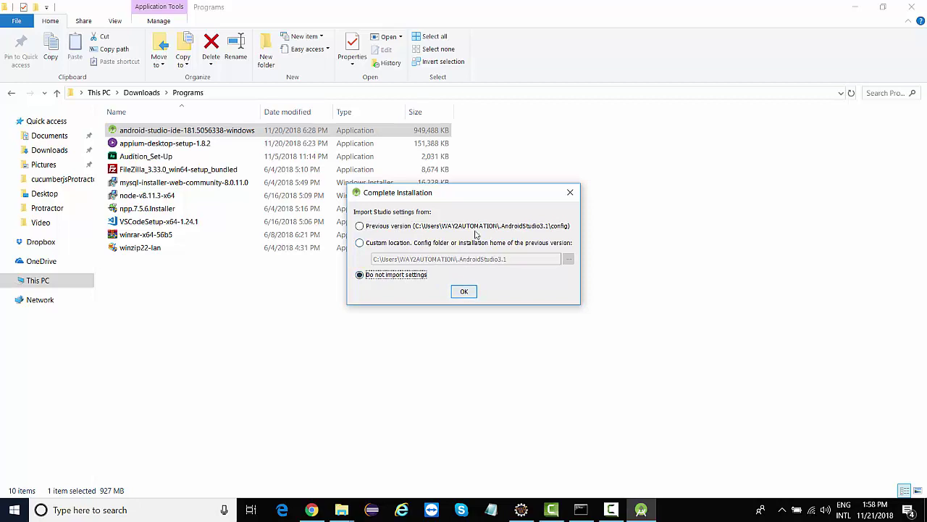
pyautogui.click(464, 292)
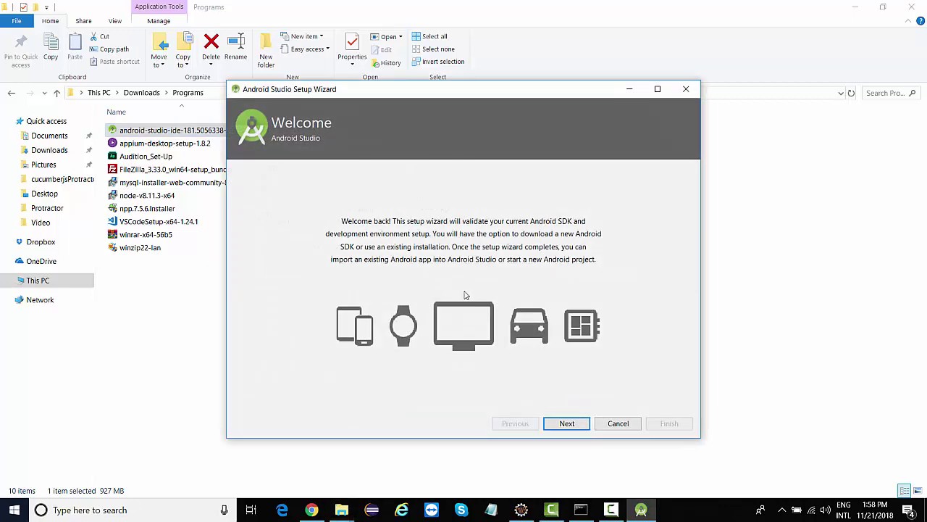
# - Complete the setup wizard with the Standard setup type and IntelliJ theme, downloading the SDK components with details shown
pyautogui.click(567, 424)
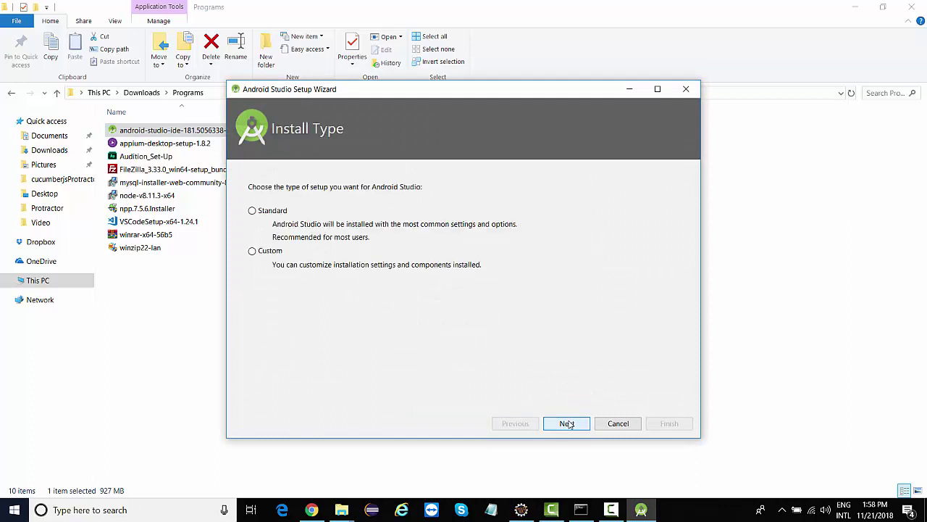
pyautogui.click(567, 424)
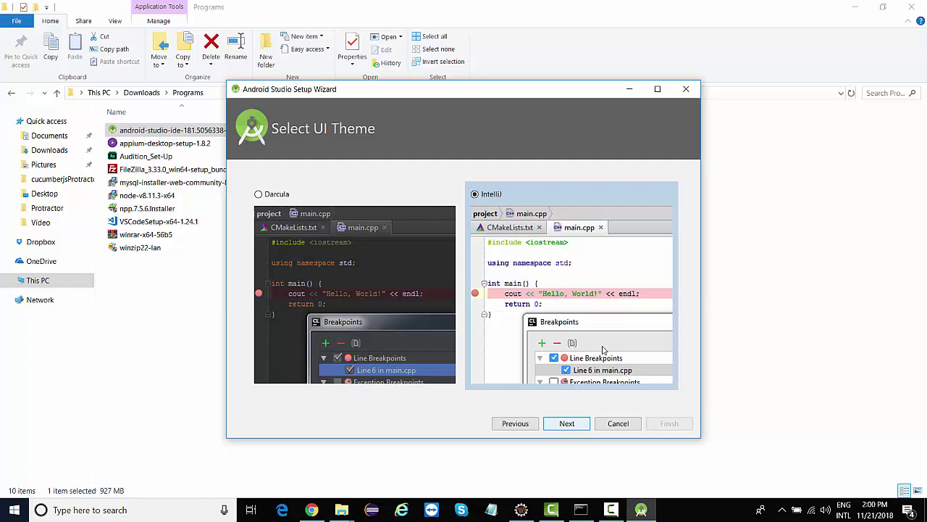
pyautogui.click(569, 424)
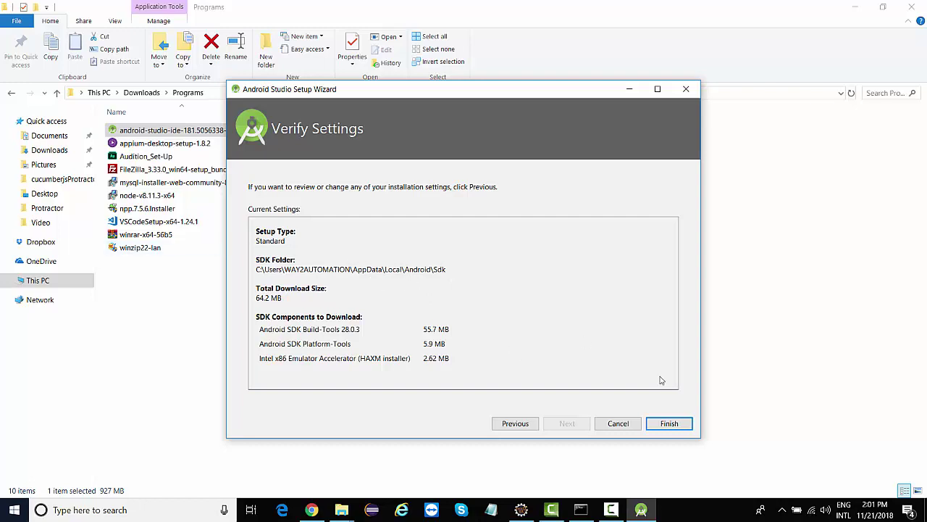
pyautogui.click(668, 424)
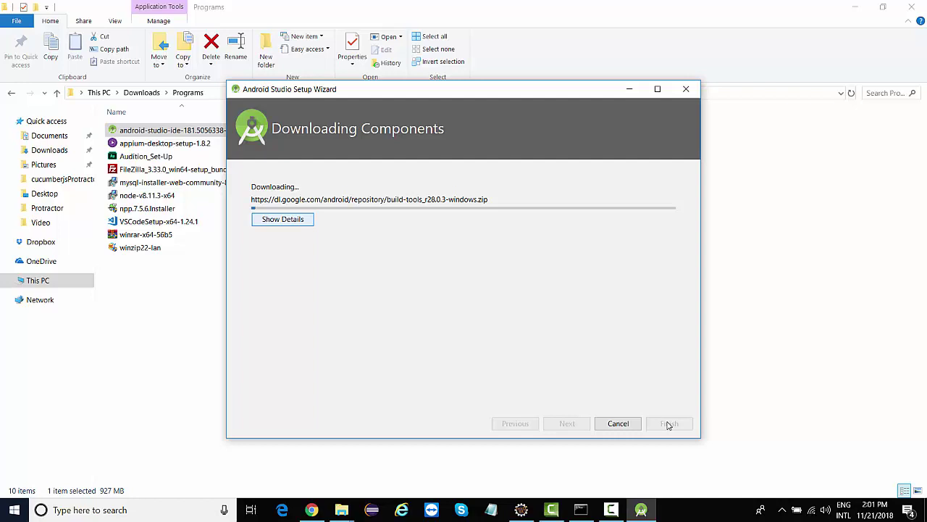
pyautogui.click(284, 218)
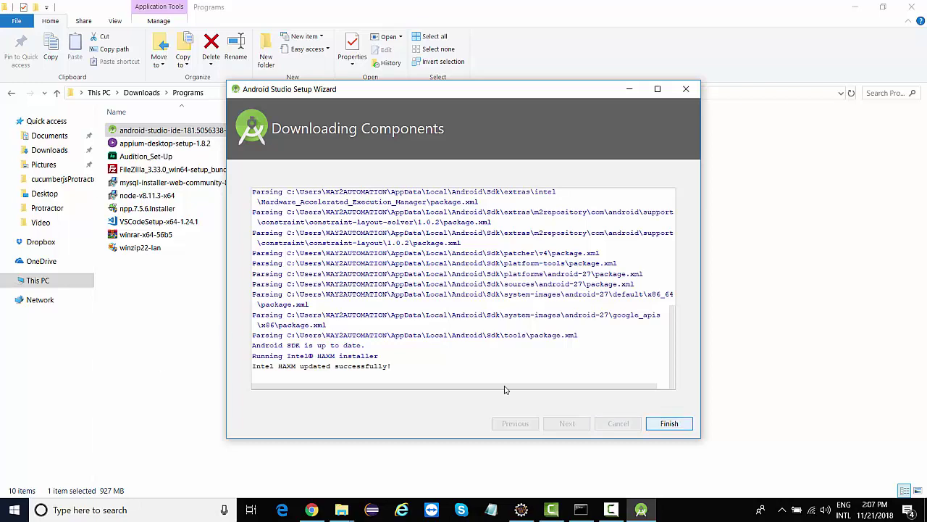
pyautogui.click(676, 433)
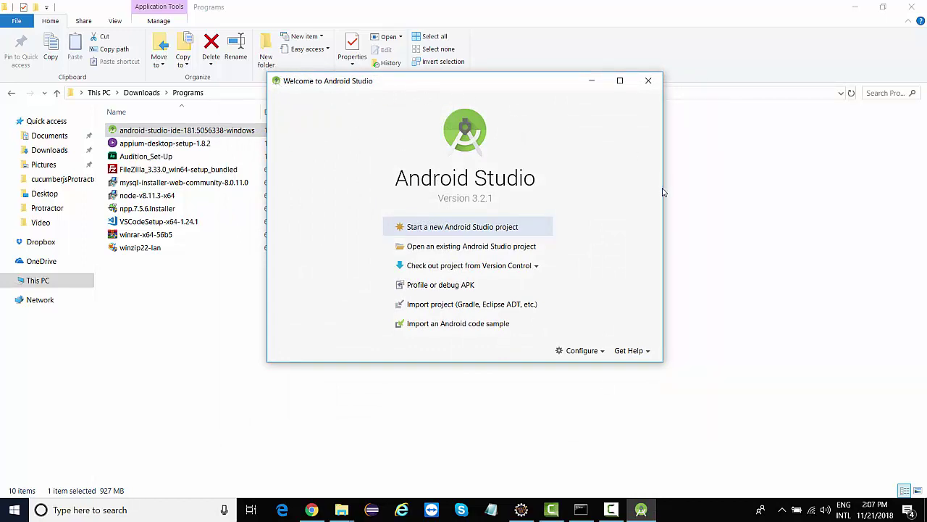
# - Create the project My Application for Phone and Tablet with minimum API 15 and an Empty Activity named MainActivity with layout activity_main
pyautogui.click(441, 227)
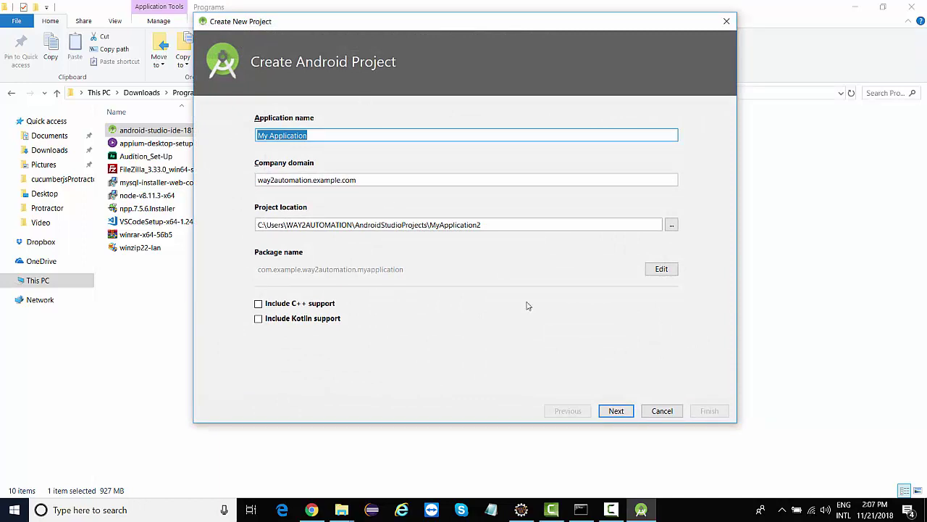
pyautogui.click(616, 411)
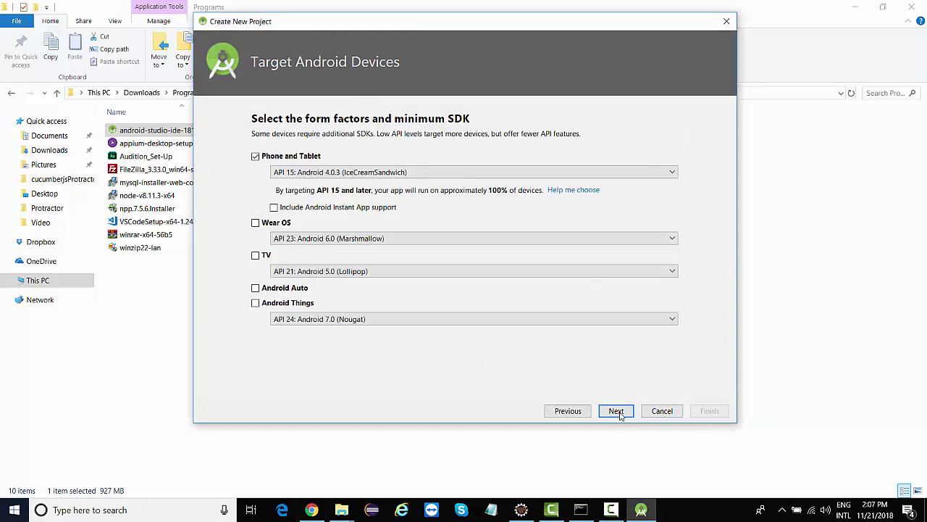
pyautogui.click(617, 410)
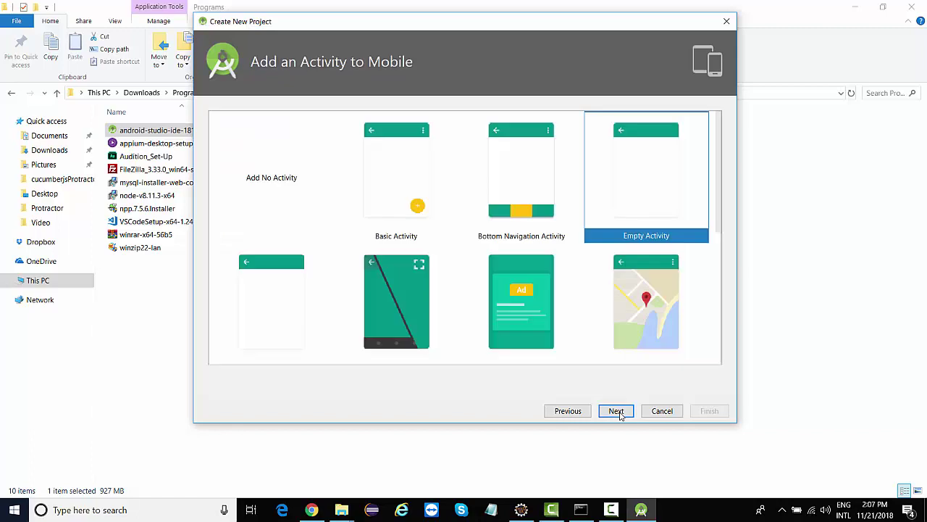
pyautogui.click(616, 411)
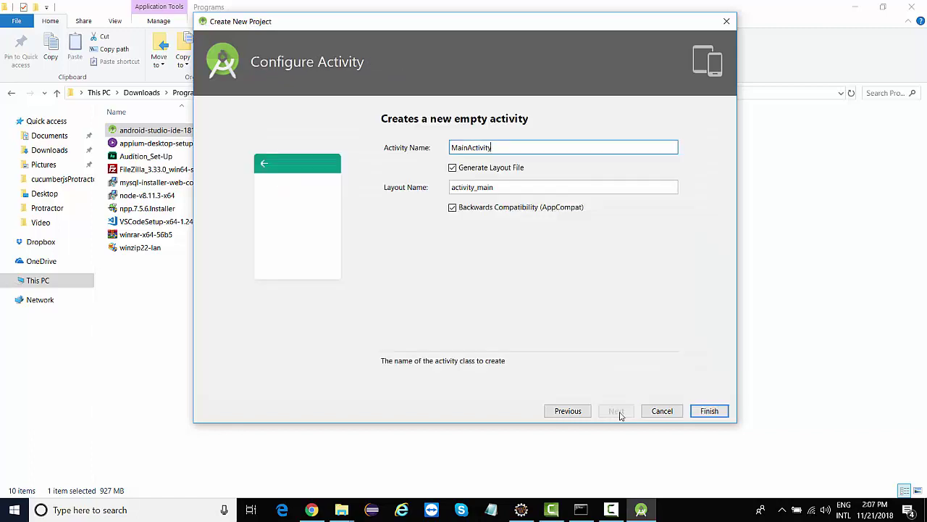
pyautogui.click(707, 411)
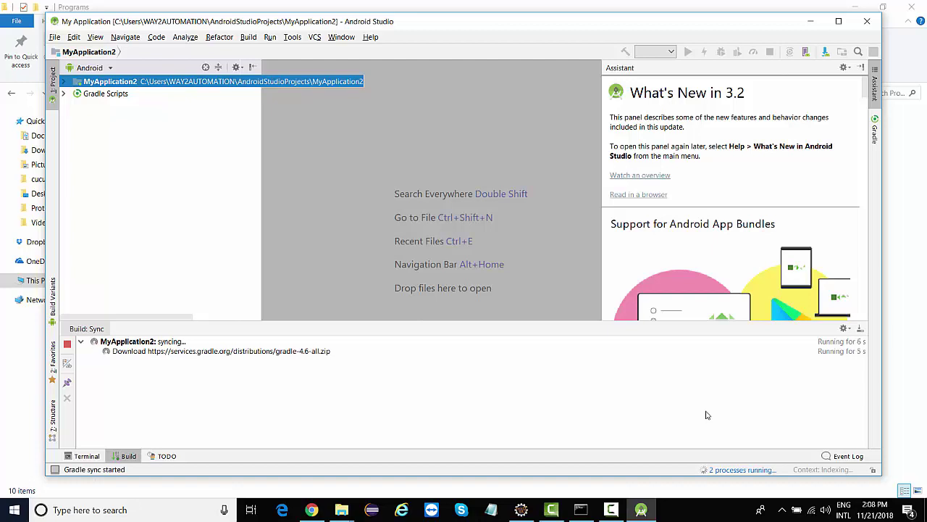
pyautogui.click(291, 37)
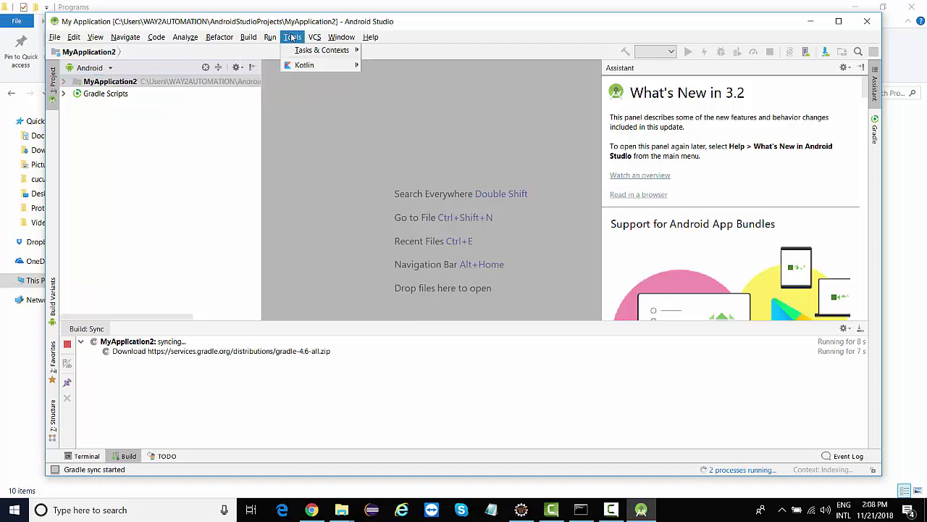
pyautogui.moveTo(295, 49)
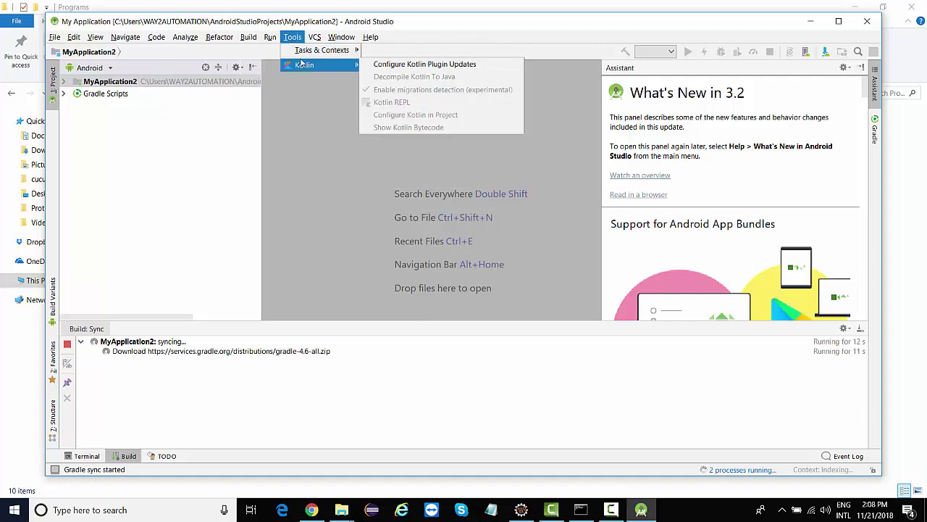
pyautogui.click(270, 37)
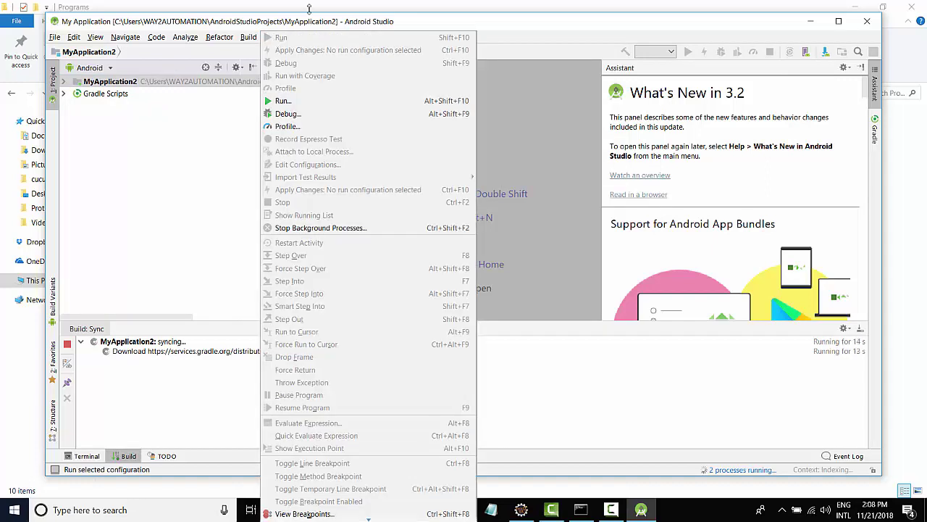
pyautogui.click(339, 21)
pyautogui.click(299, 40)
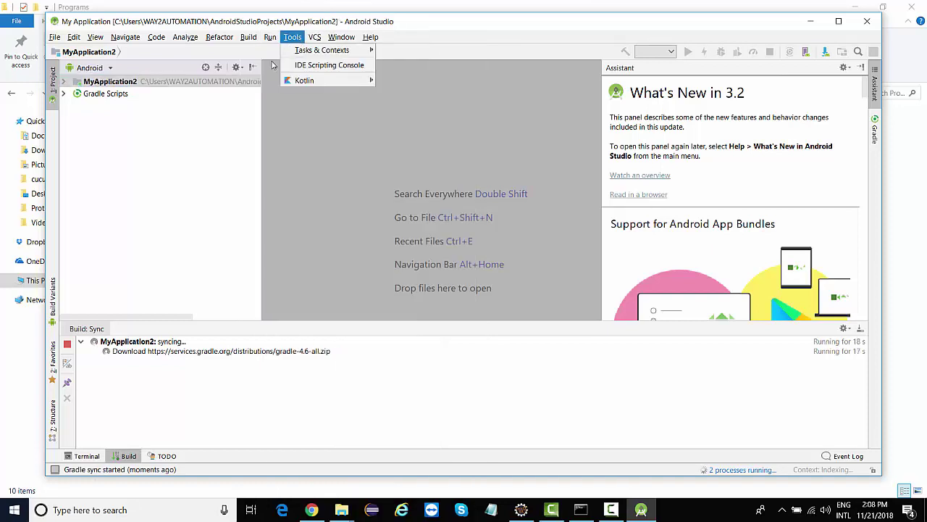
pyautogui.moveTo(318, 50)
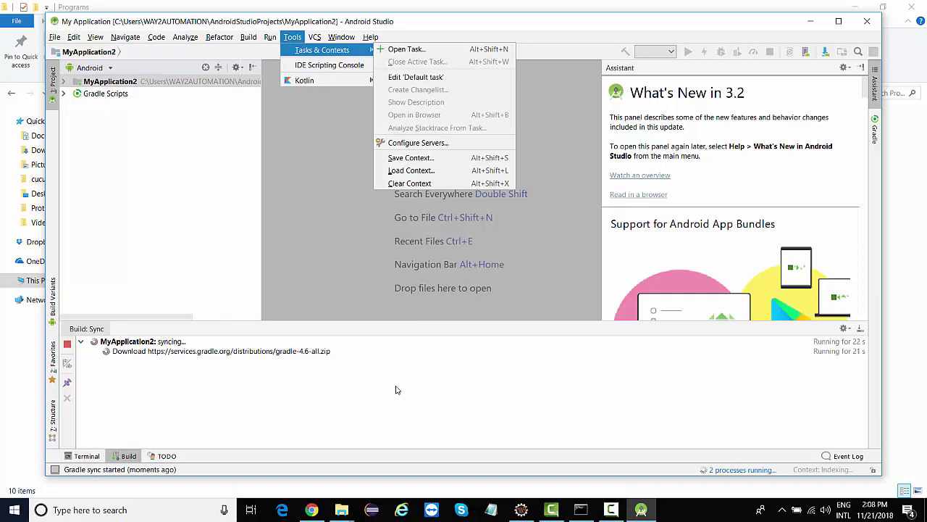
pyautogui.click(192, 213)
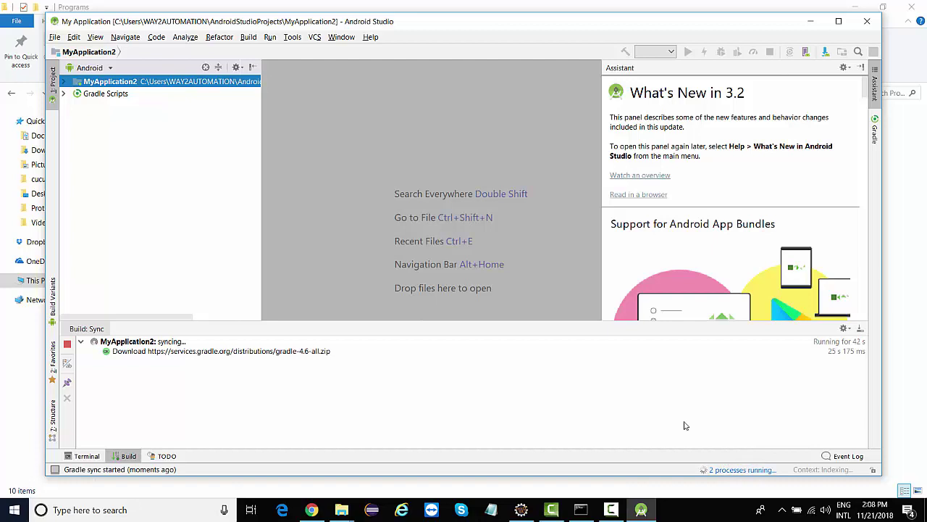
pyautogui.click(291, 38)
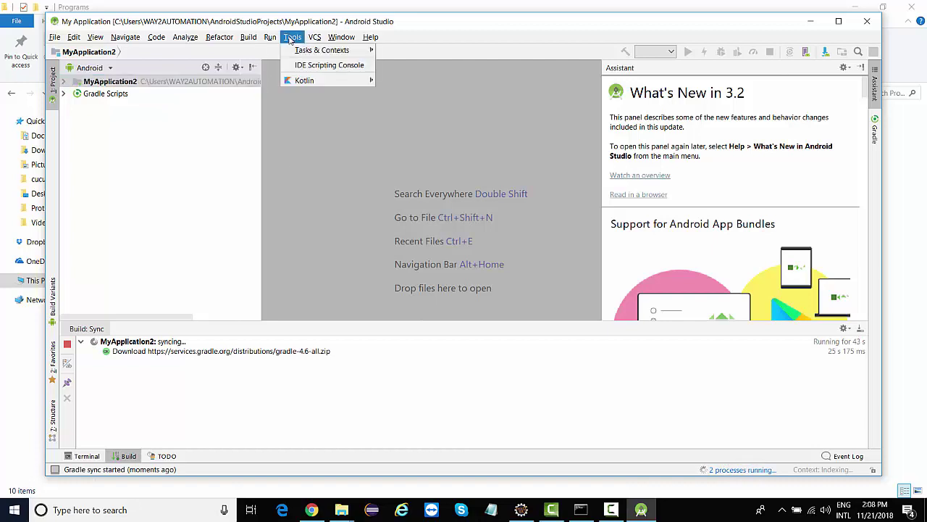
pyautogui.moveTo(296, 51)
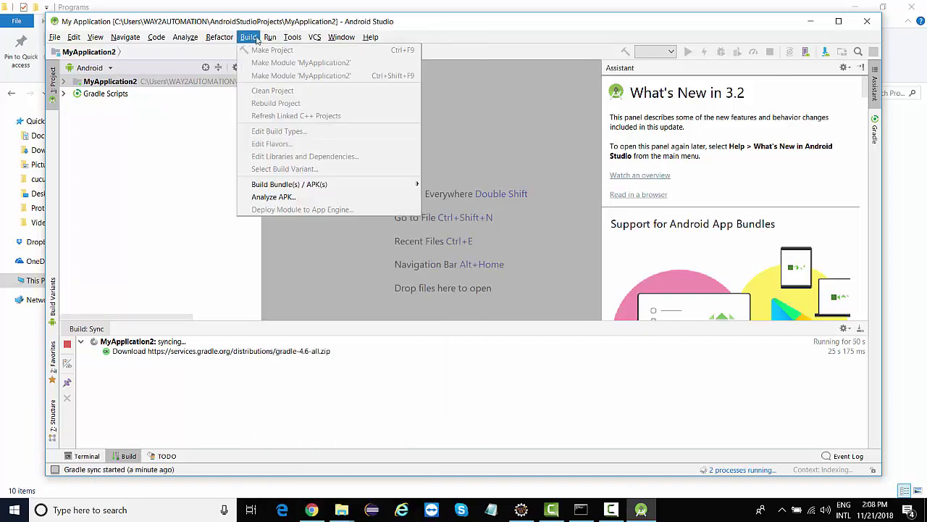
pyautogui.moveTo(355, 41)
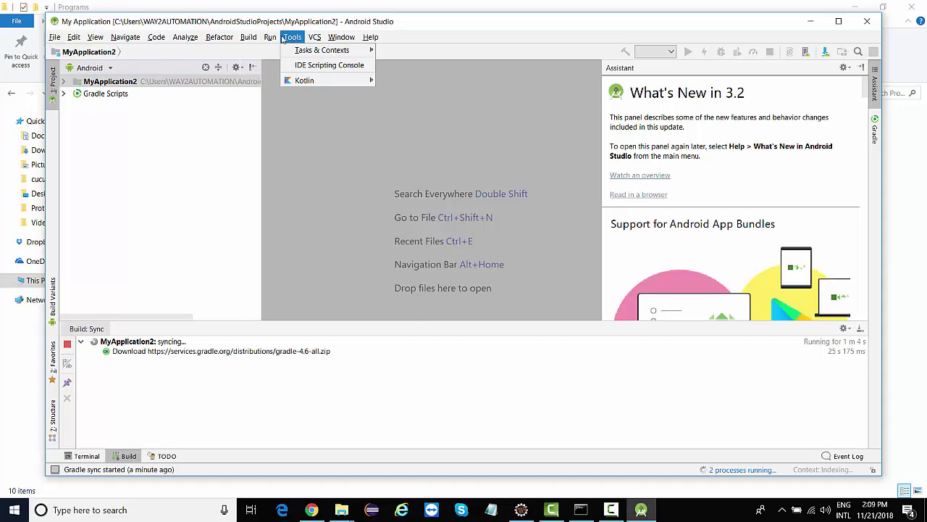
pyautogui.moveTo(252, 42)
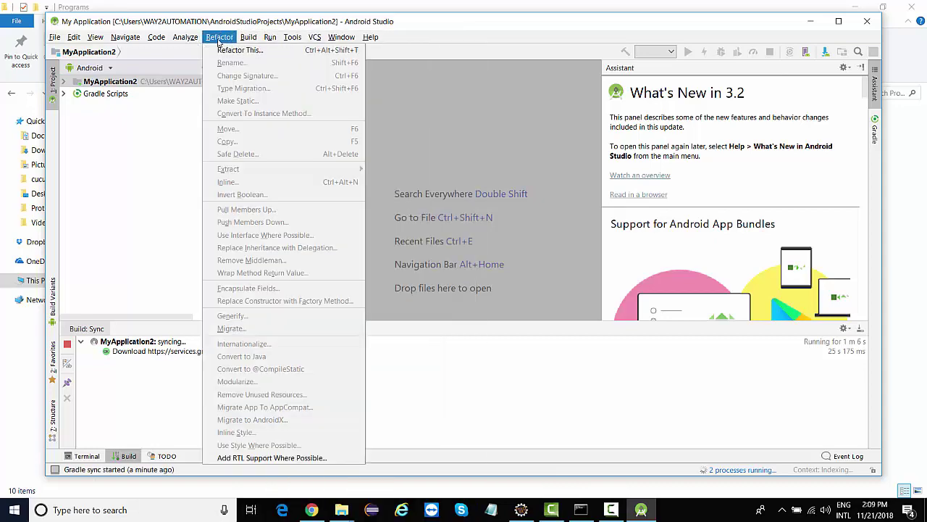
pyautogui.moveTo(159, 41)
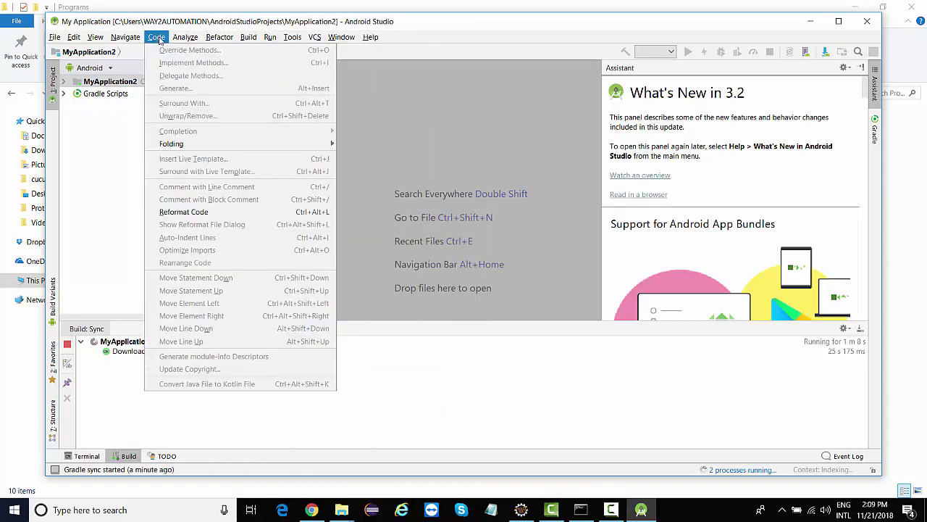
pyautogui.moveTo(51, 41)
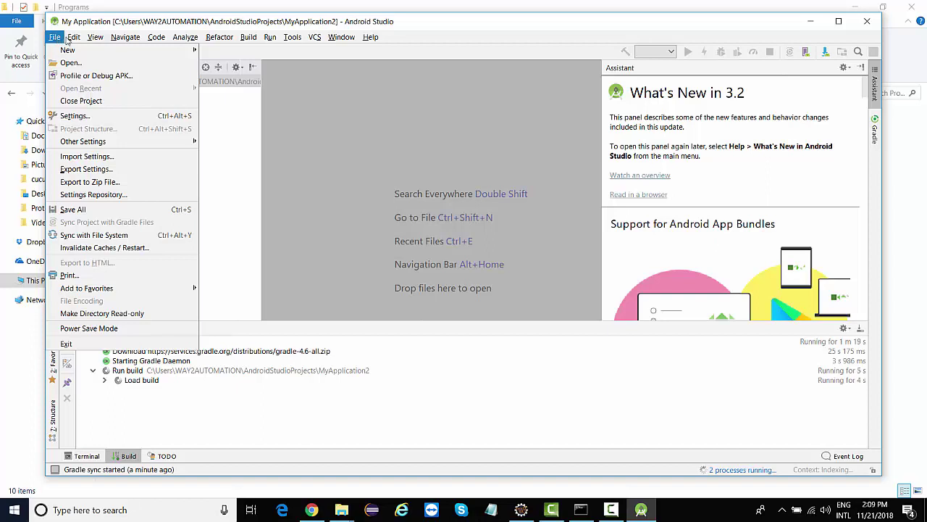
pyautogui.moveTo(90, 40)
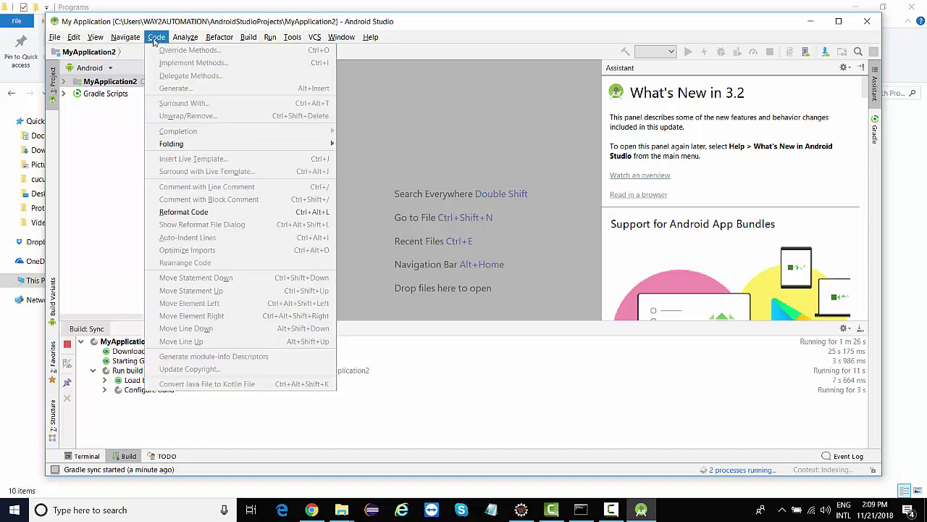
pyautogui.moveTo(215, 41)
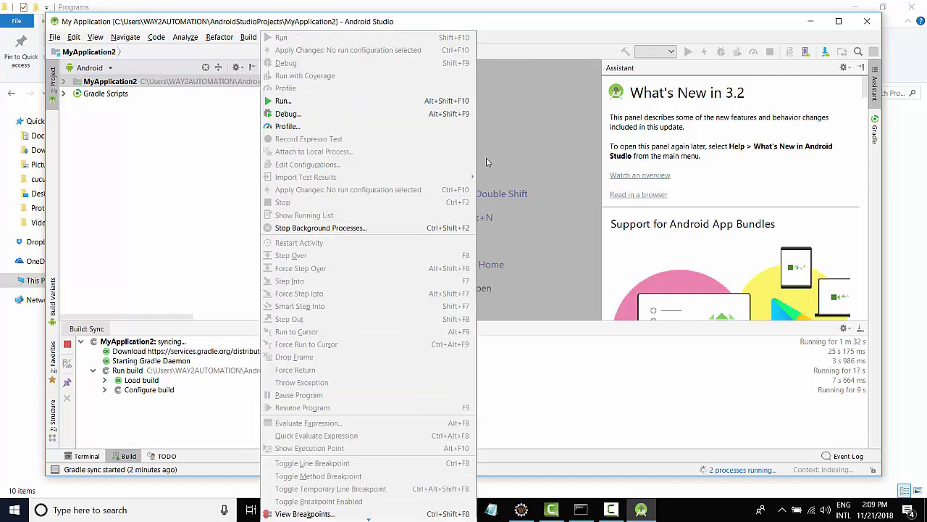
# - Open the SDK Manager to view the list of Android SDK platforms
pyautogui.click(486, 158)
pyautogui.click(292, 37)
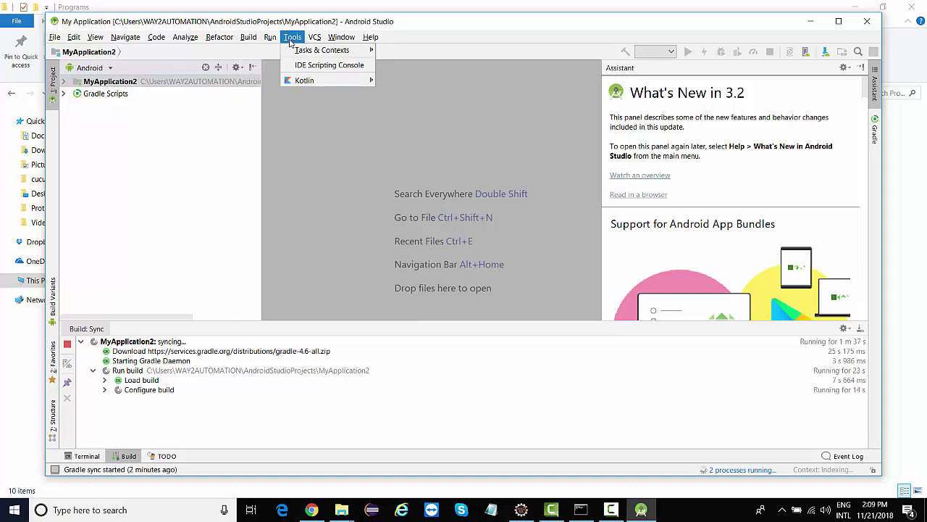
pyautogui.moveTo(302, 53)
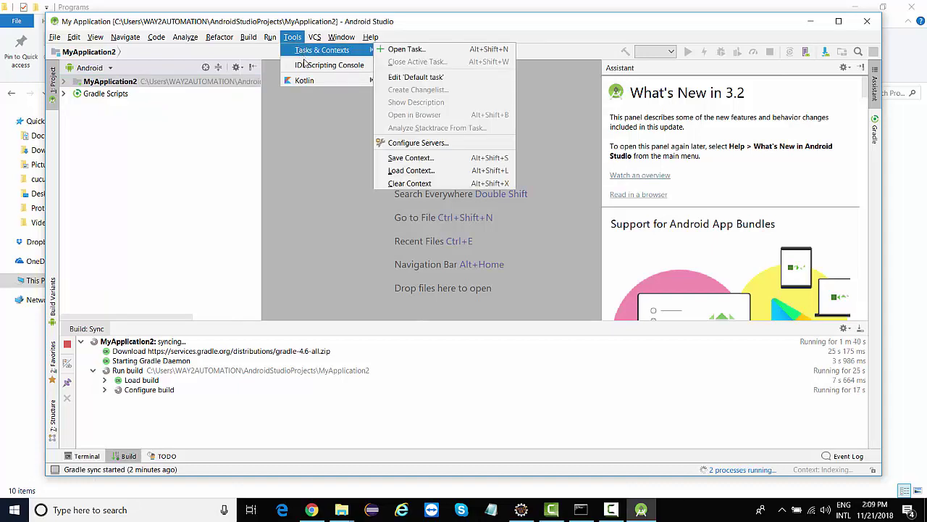
pyautogui.moveTo(313, 84)
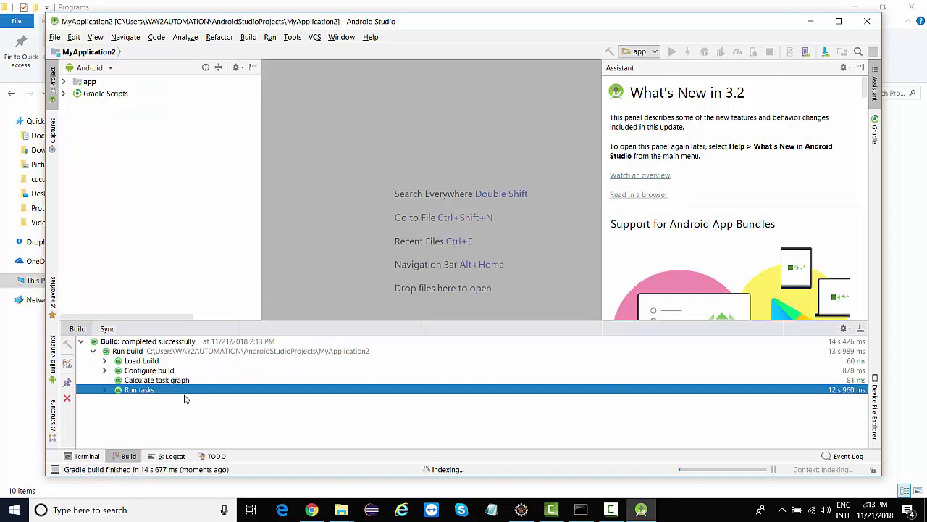
pyautogui.click(294, 39)
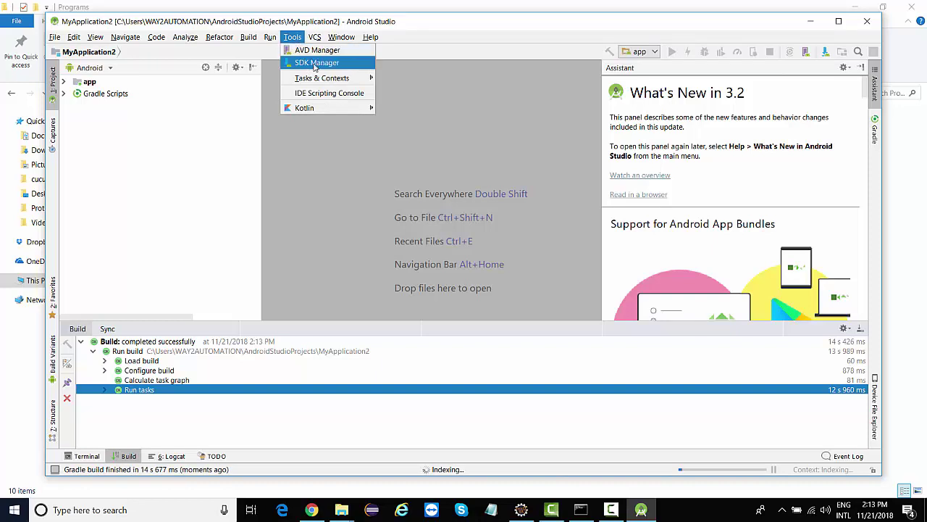
pyautogui.click(309, 63)
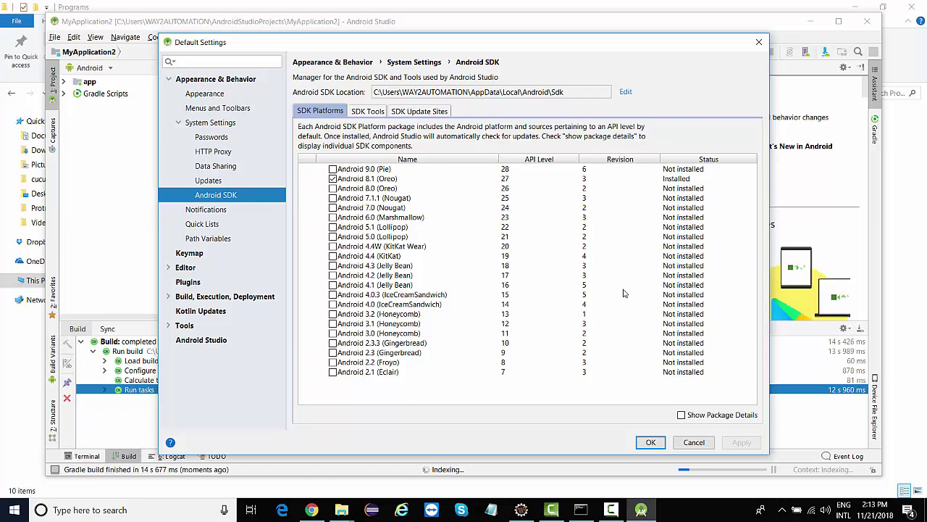
# - Switch to Chrome, open appium.io in a new tab and look up the Android SDK version under Requirements
pyautogui.click(312, 510)
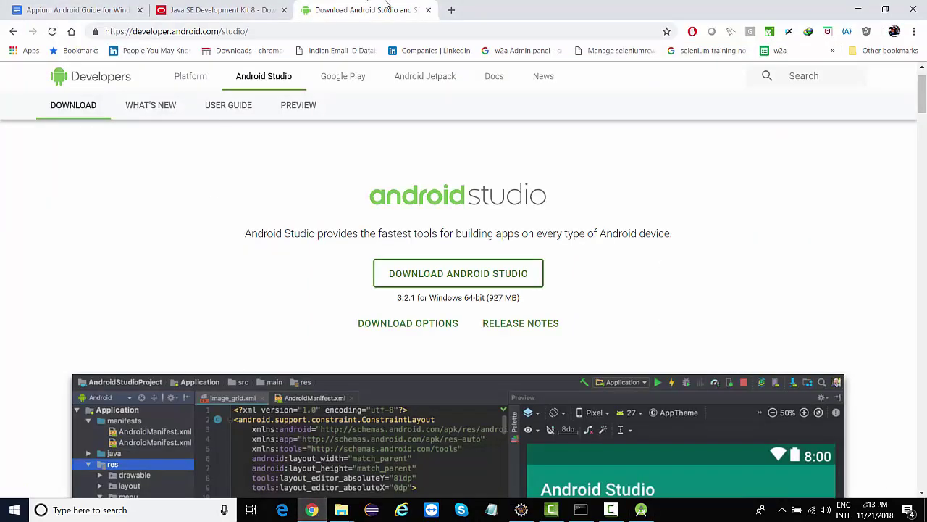
pyautogui.click(451, 10)
pyautogui.write('a')
pyautogui.press('Return')
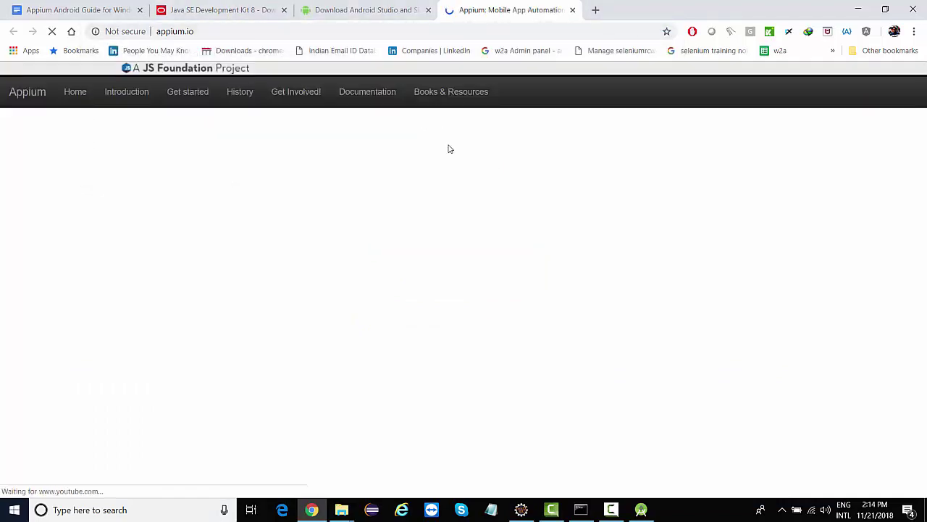
pyautogui.scroll(-3, 635, 221)
pyautogui.scroll(-4, 635, 225)
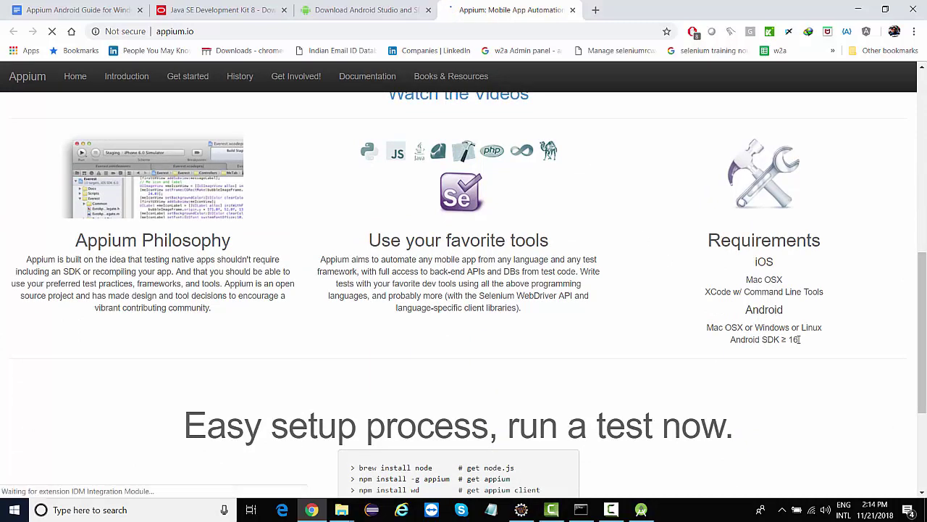
# - Switch back to Android Studio, mark Android 9.0 (Pie) for installation, unmark it and cancel the SDK settings
pyautogui.click(641, 510)
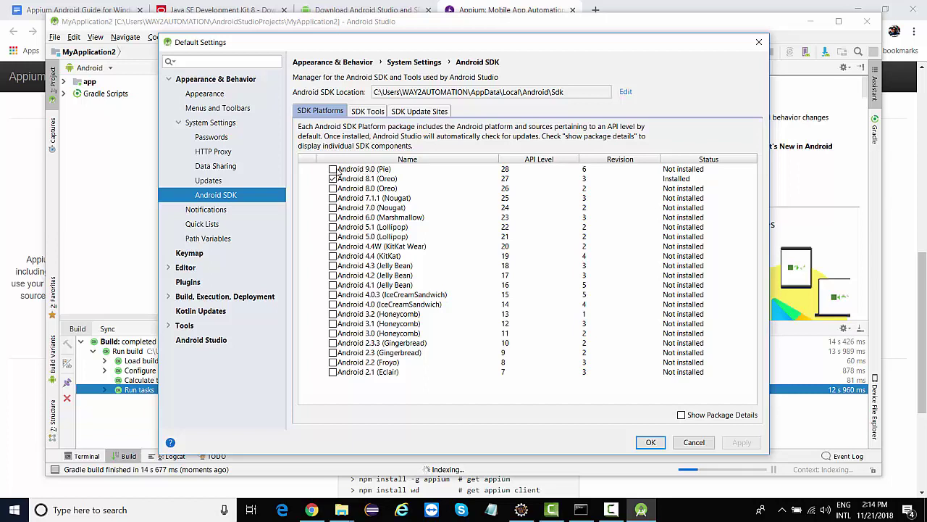
pyautogui.click(333, 170)
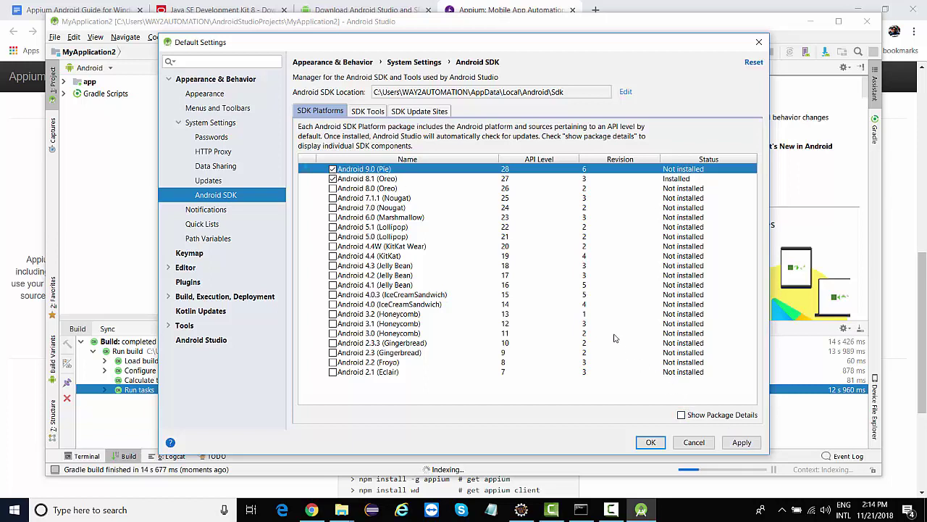
pyautogui.click(334, 168)
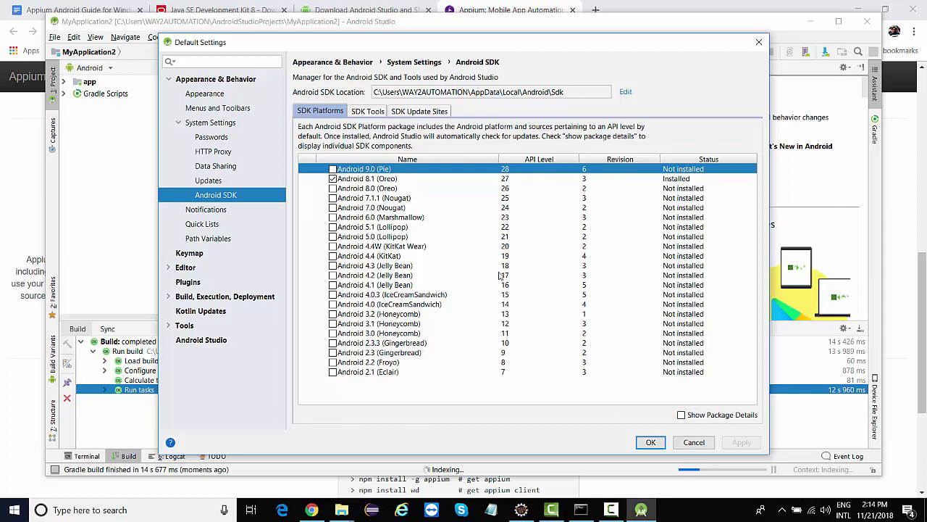
pyautogui.click(693, 443)
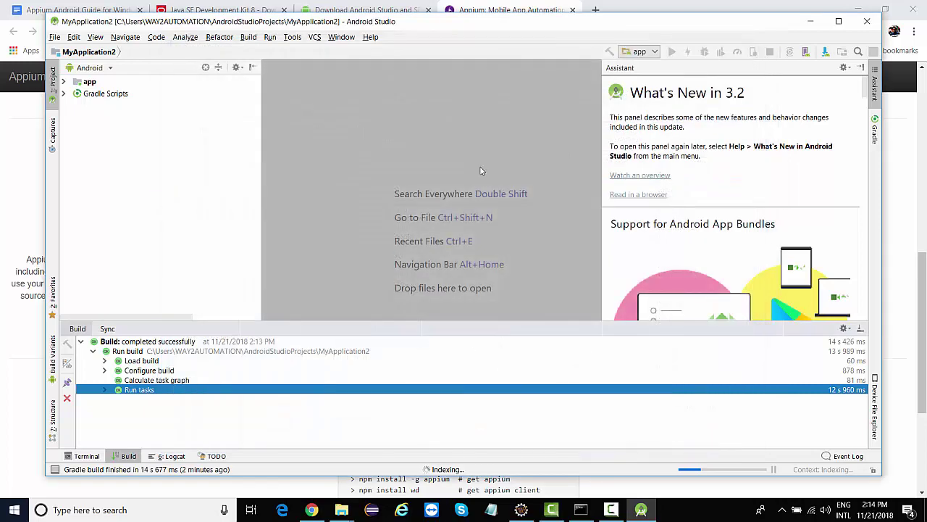
# - Start a new virtual device in the AVD Manager with the Nexus 6 phone as its hardware
pyautogui.click(292, 38)
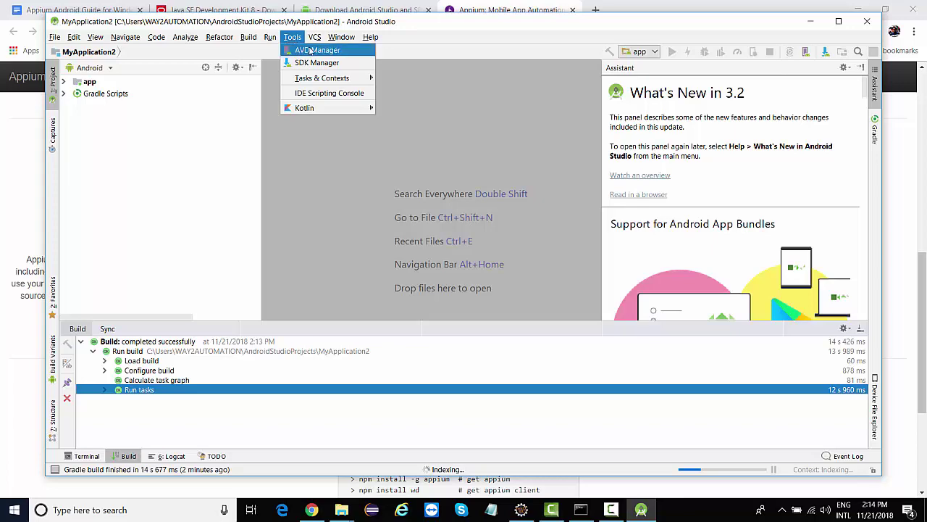
pyautogui.click(317, 51)
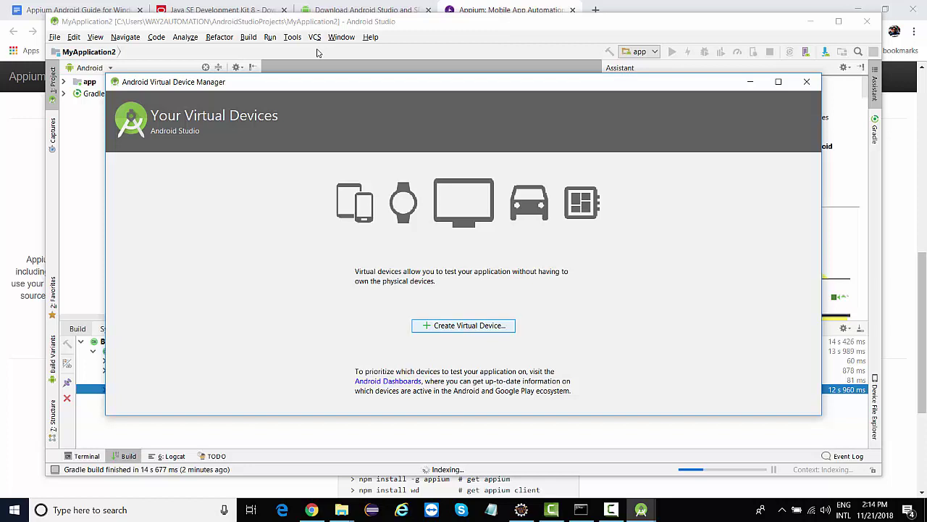
pyautogui.click(437, 326)
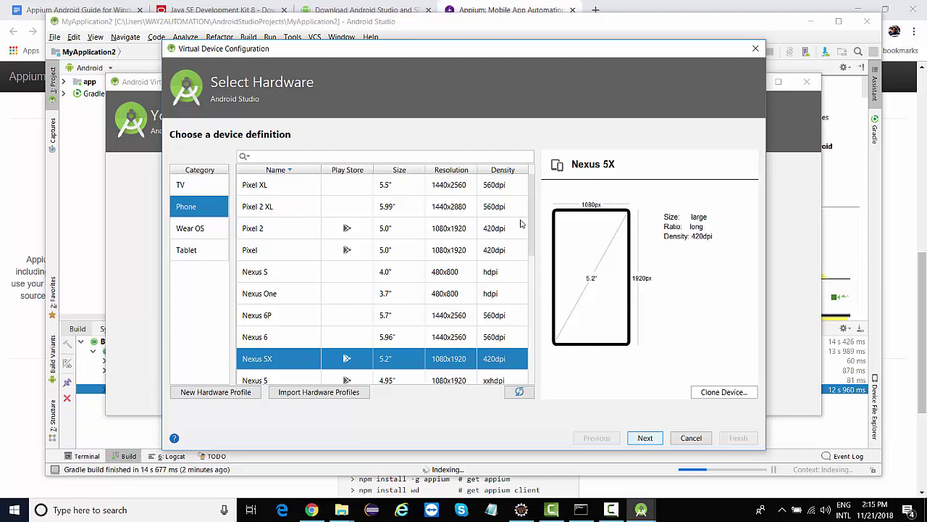
pyautogui.moveTo(532, 224); pyautogui.dragTo(525, 212)
pyautogui.click(282, 339)
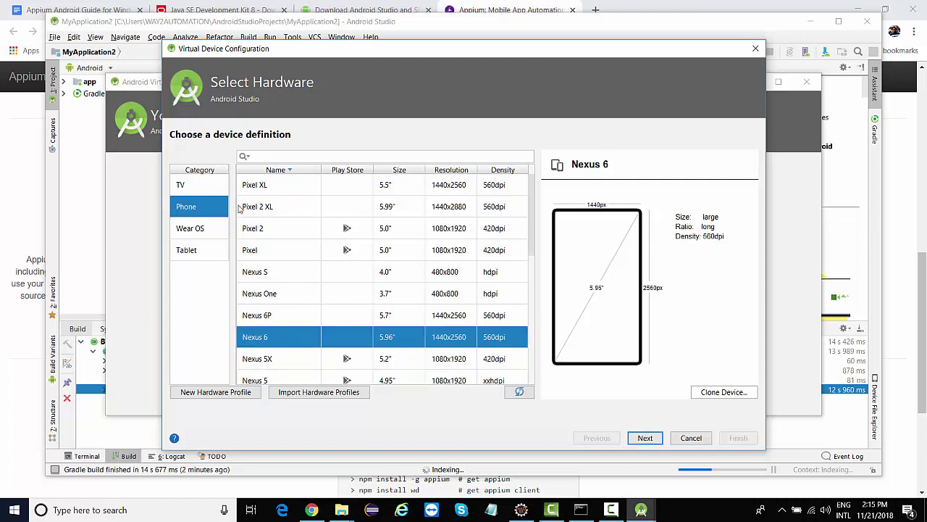
pyautogui.click(641, 438)
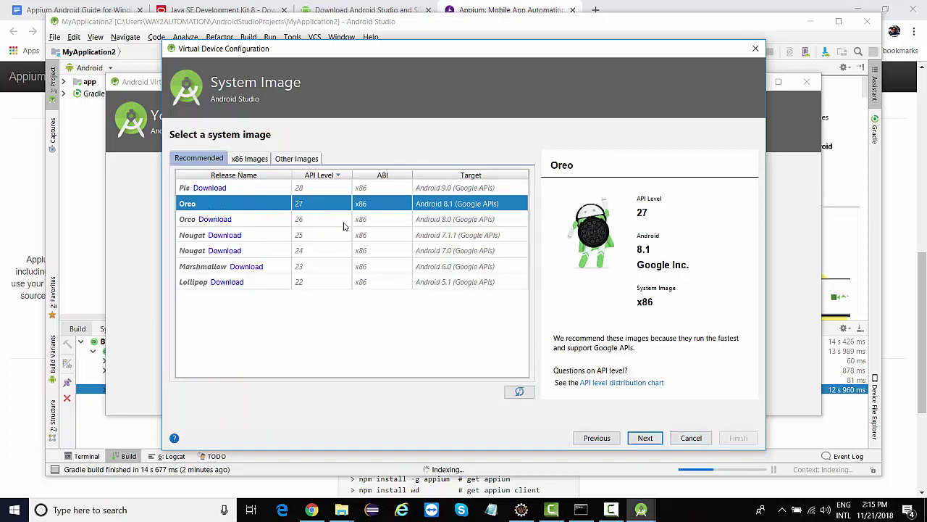
# - Choose the recommended Oreo x86 system image, API level 27 with target Android 8.1 (Google APIs), after viewing the x86 images
pyautogui.click(282, 214)
pyautogui.click(263, 203)
pyautogui.click(343, 225)
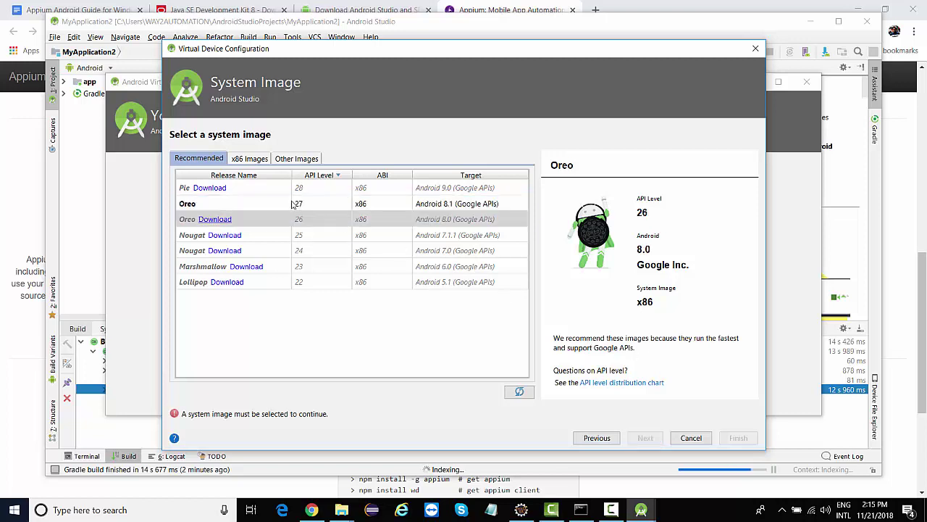
pyautogui.click(312, 210)
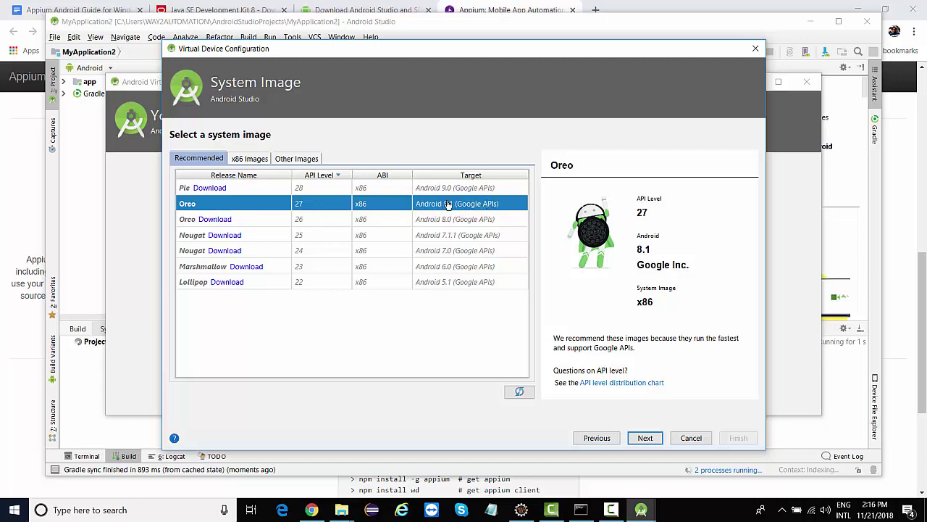
pyautogui.click(245, 161)
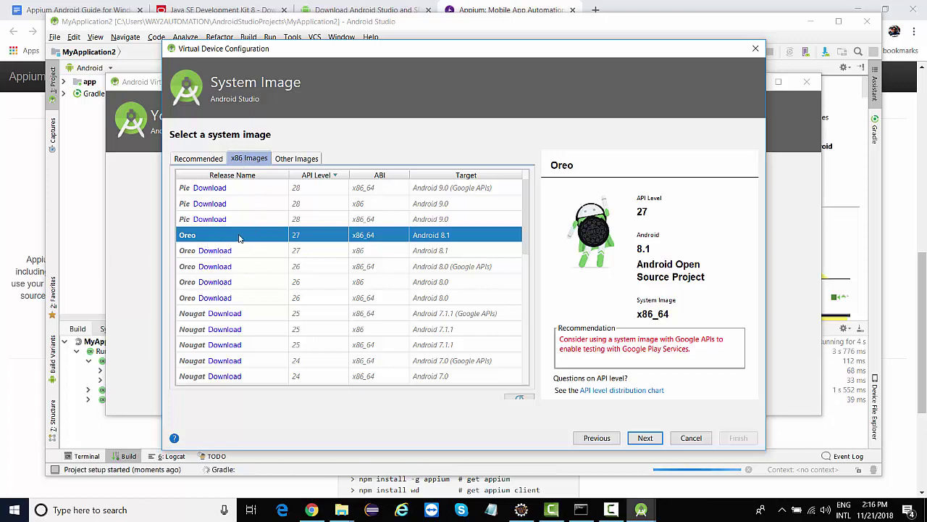
pyautogui.click(203, 154)
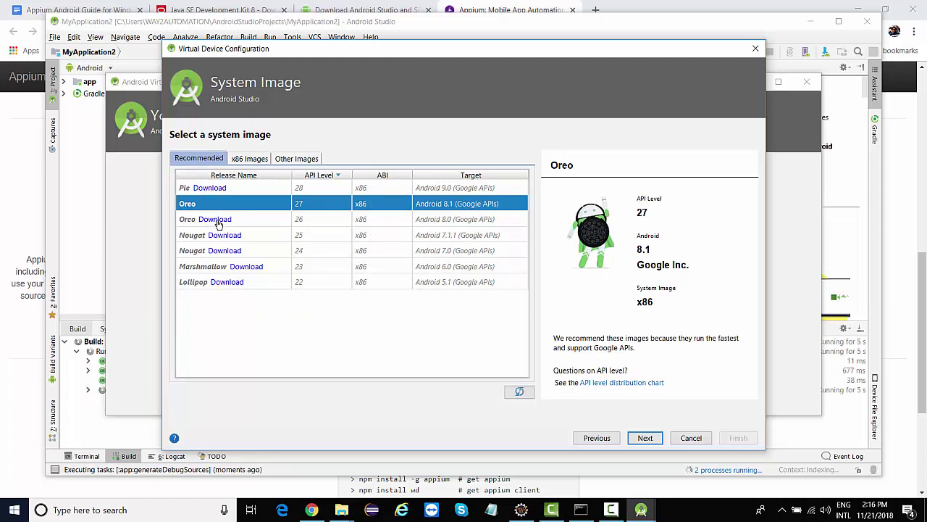
pyautogui.click(647, 439)
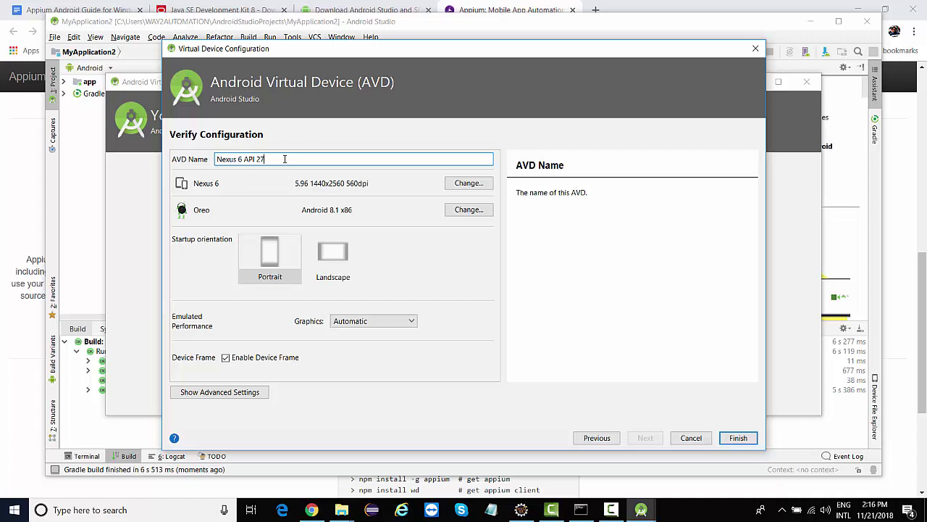
# - Name the virtual device NexusAVD and finish creating it with the remaining settings at their defaults
pyautogui.moveTo(285, 158); pyautogui.dragTo(215, 159)
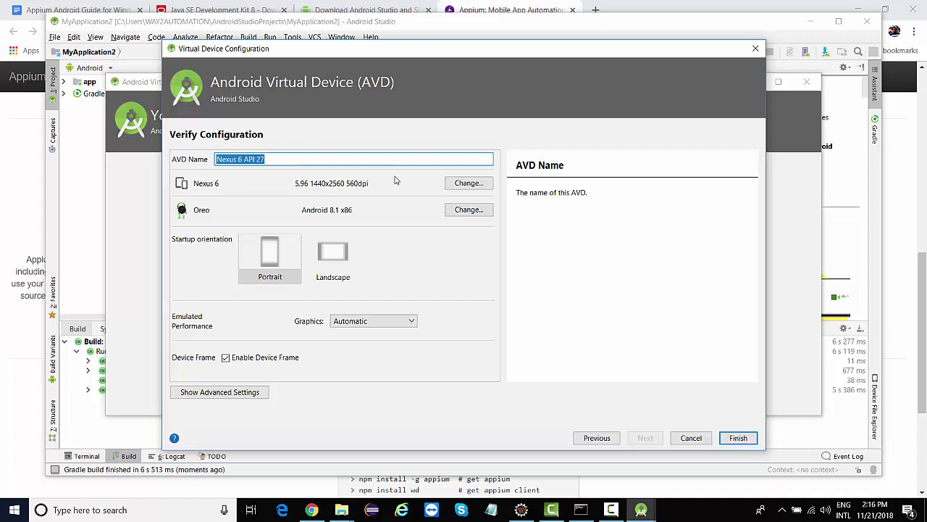
pyautogui.write('andro')
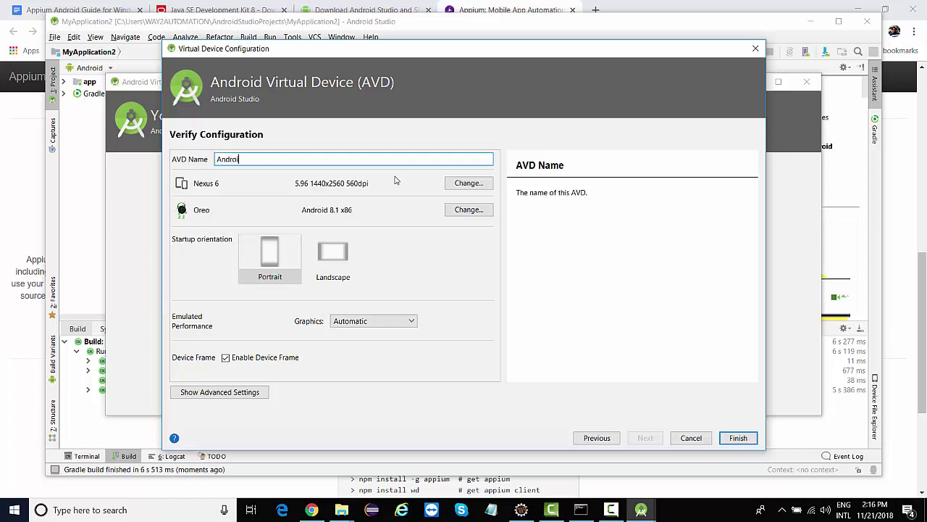
pyautogui.press('BackSpace')
pyautogui.press('BackSpace')
pyautogui.press('BackSpace')
pyautogui.press('BackSpace')
pyautogui.press('BackSpace')
pyautogui.write('NexusAVD')
pyautogui.doubleClick(245, 159)
pyautogui.click(736, 438)
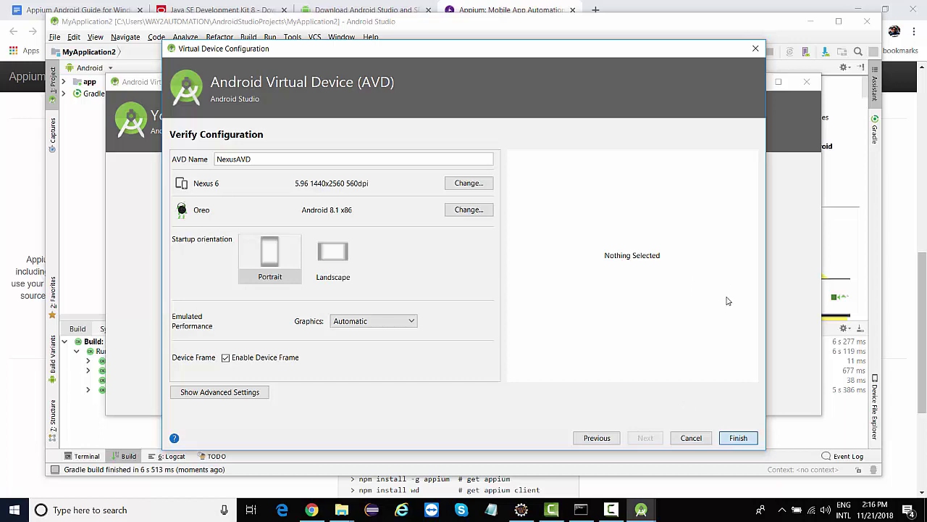
pyautogui.click(738, 438)
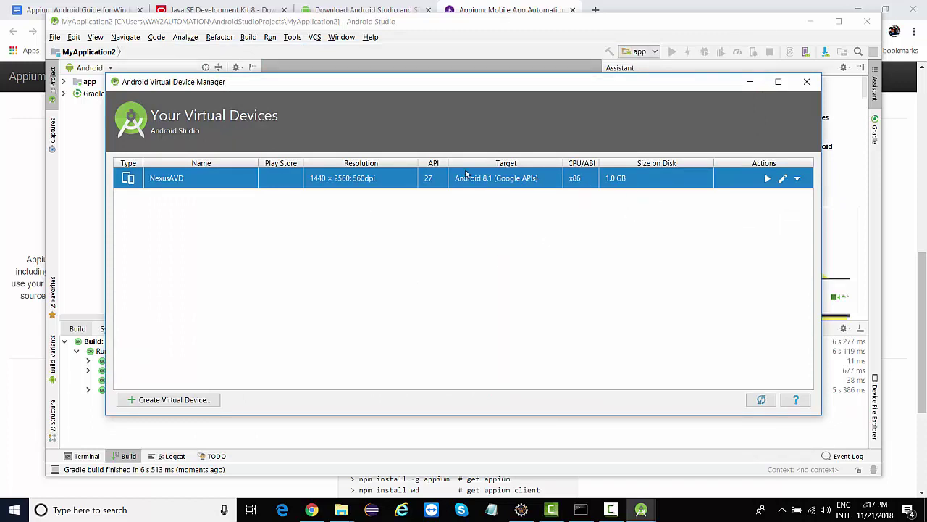
# - Return to the Android Virtual Device Manager and launch the NexusAVD emulator
pyautogui.press('Escape')
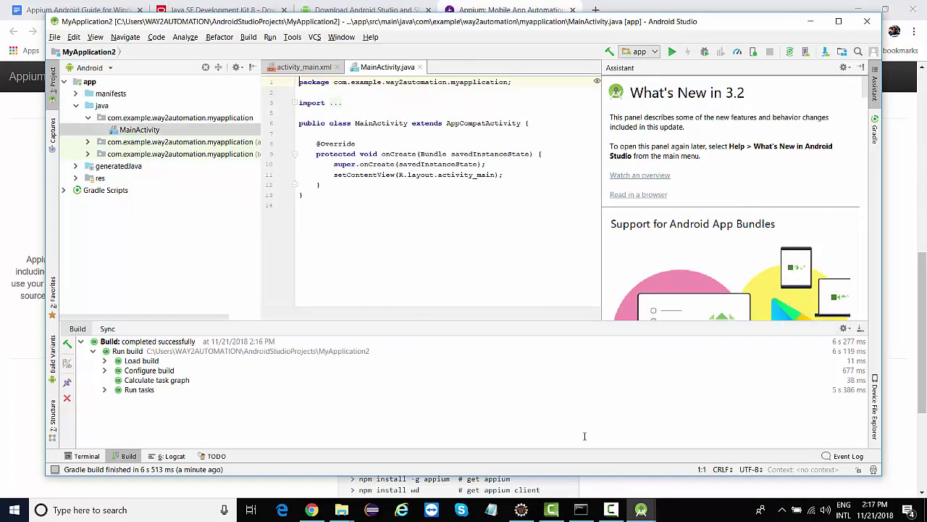
pyautogui.moveTo(640, 509)
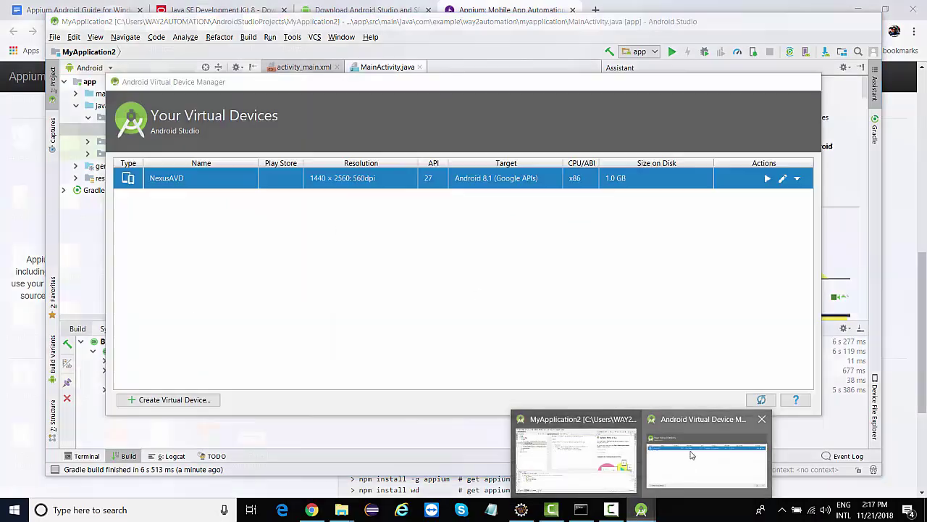
pyautogui.click(692, 455)
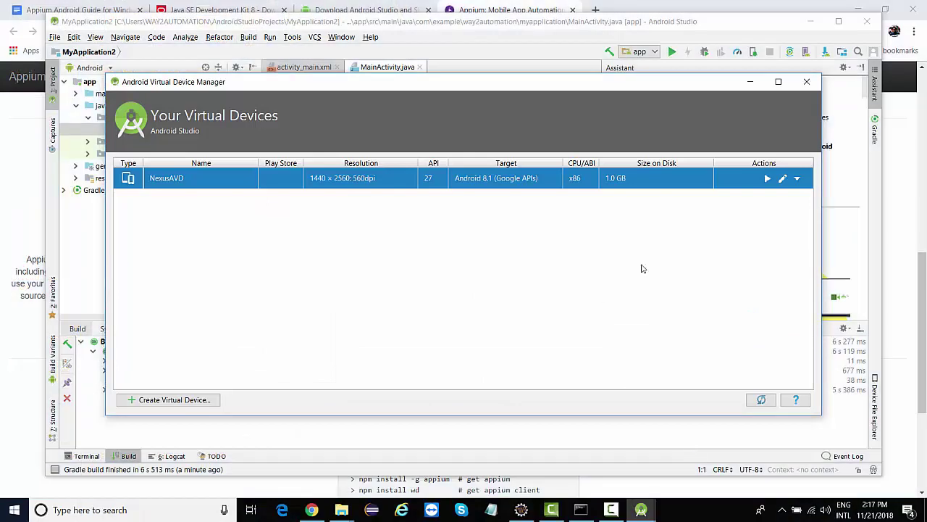
pyautogui.click(767, 179)
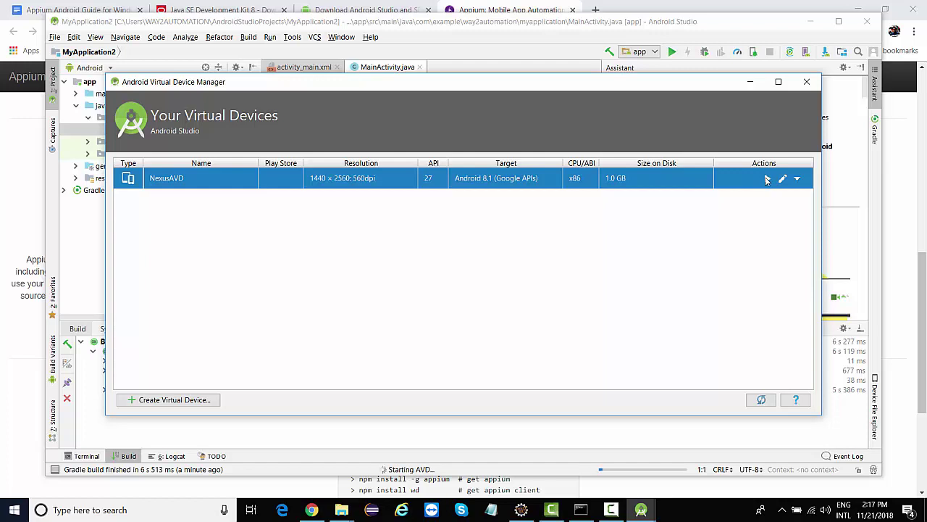